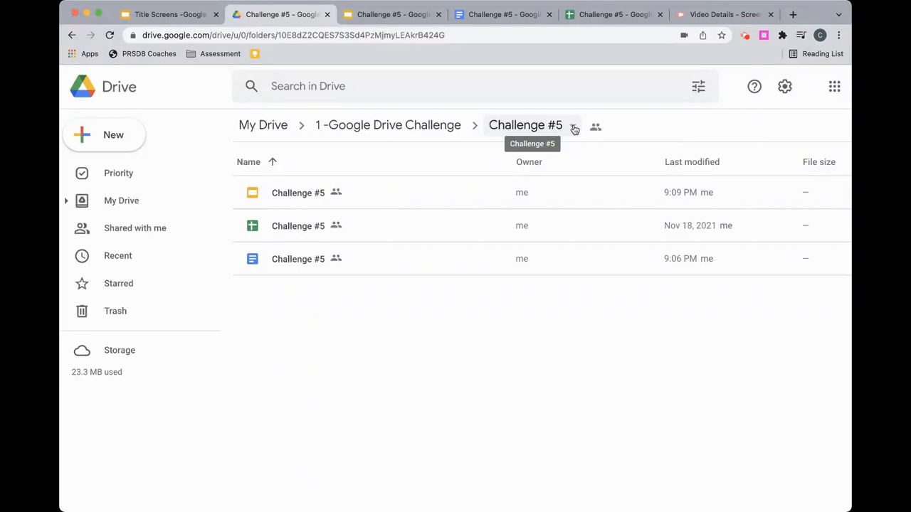
Step: Open sharing for the Challenge #5 folder and add the collaborator's e-mail with the Editor role
click(573, 126)
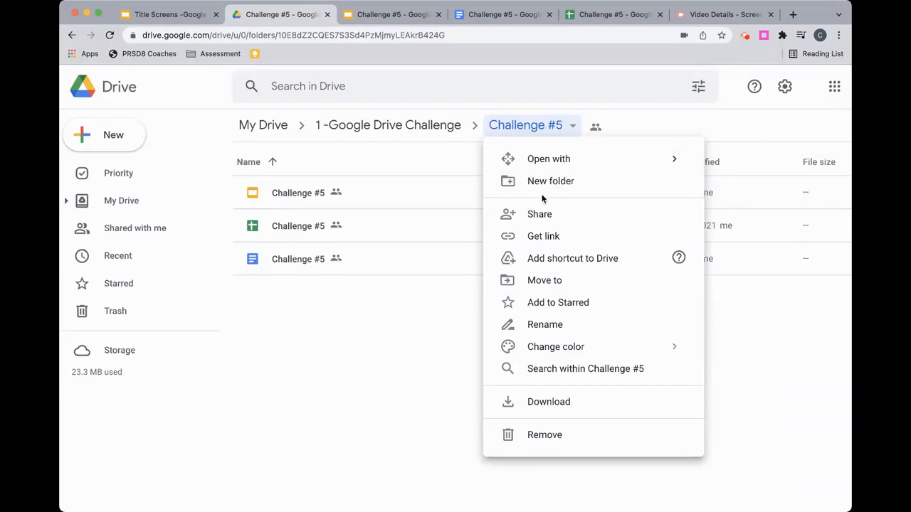
click(540, 221)
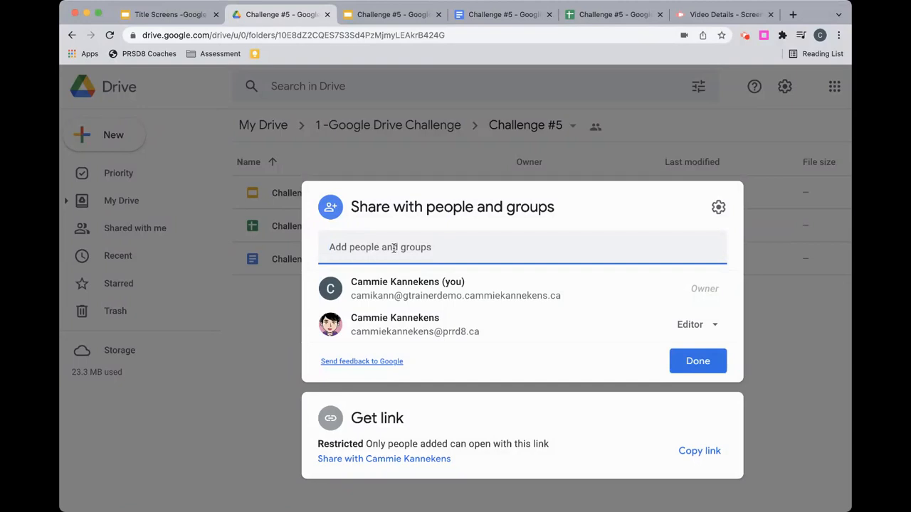
text(cka)
click(382, 290)
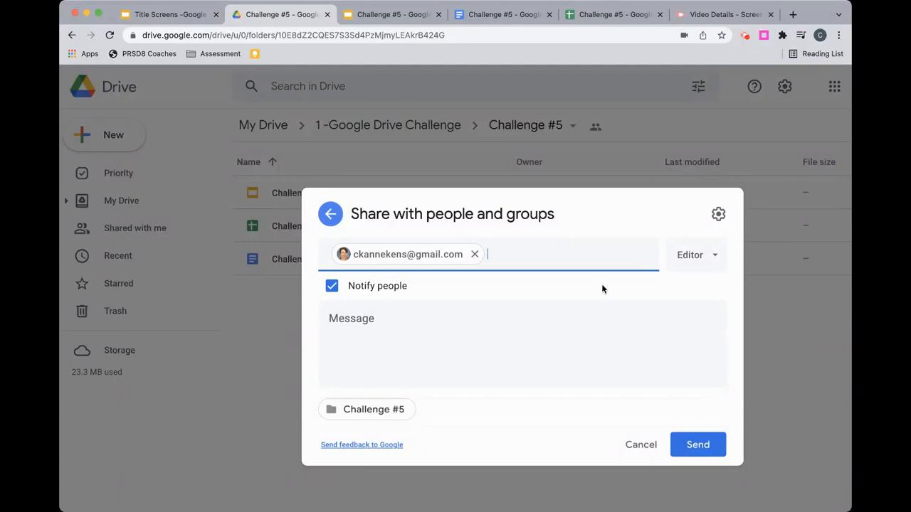
click(719, 256)
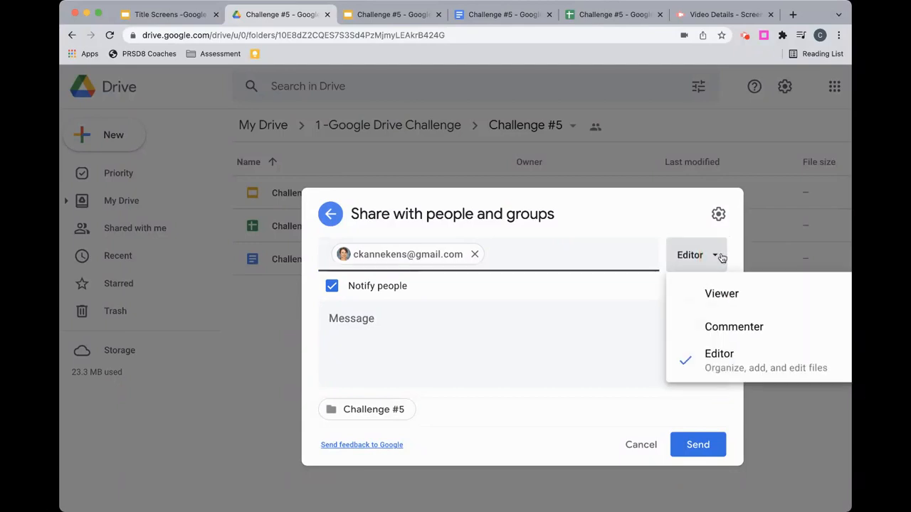
click(720, 361)
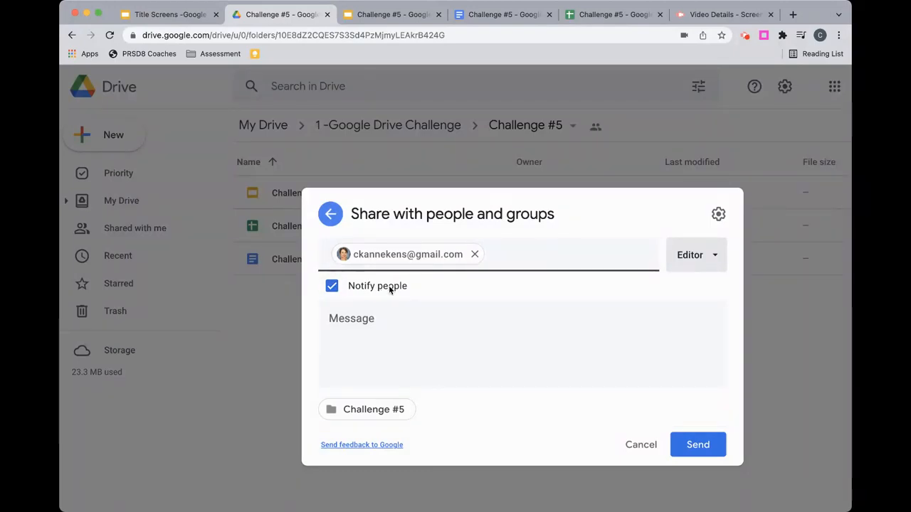
Step: Turn off notifying people and share the Challenge #5 folder, approving the share outside the organization
click(332, 286)
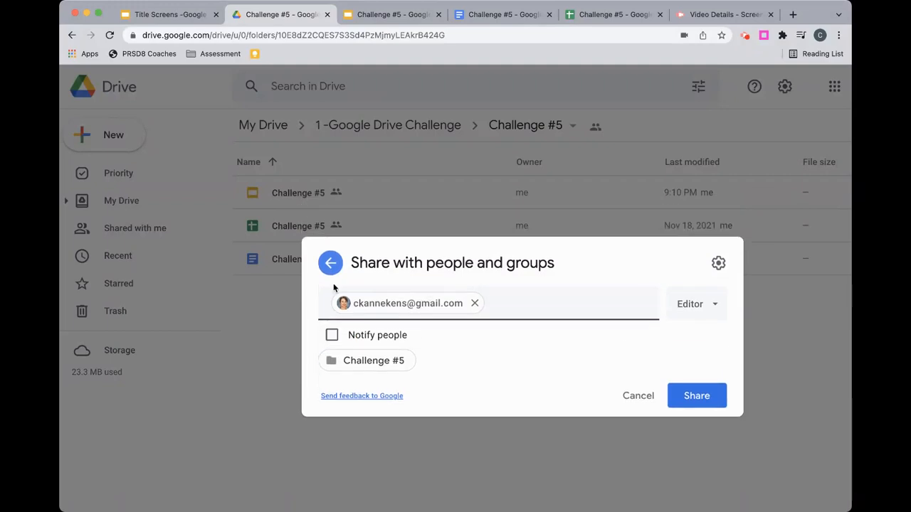
click(706, 404)
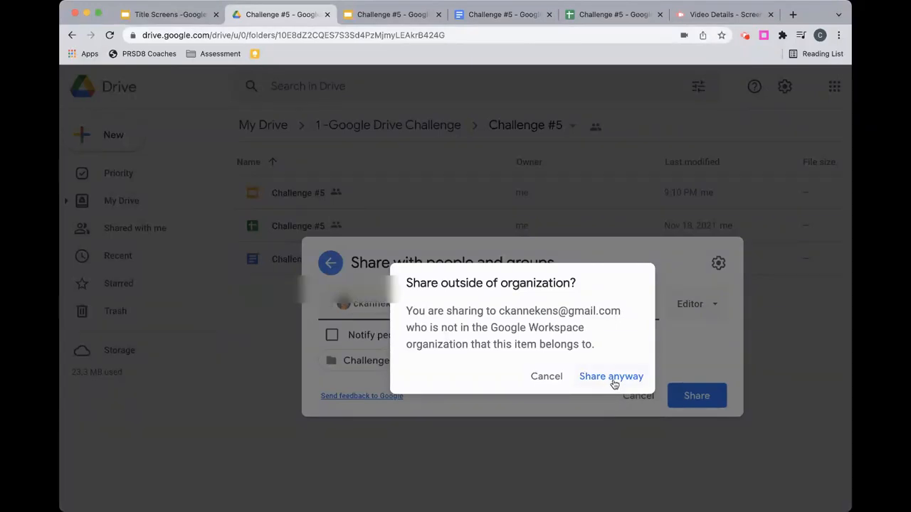
click(611, 377)
Step: Switch to the Challenge #5 slideshow and advance to the Share from Drive slide
click(395, 14)
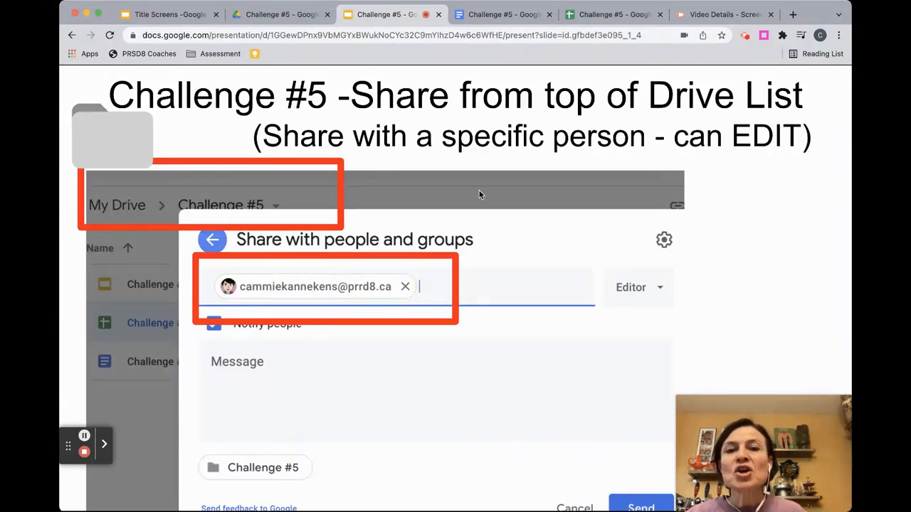
click(721, 217)
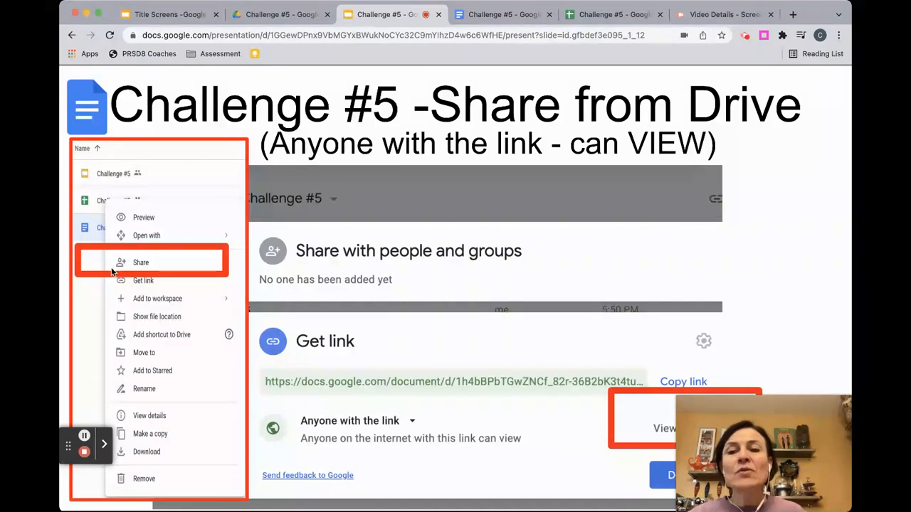
Step: Back in the Drive folder, share the Challenge #5 document so that anyone with the link has Viewer access
click(273, 16)
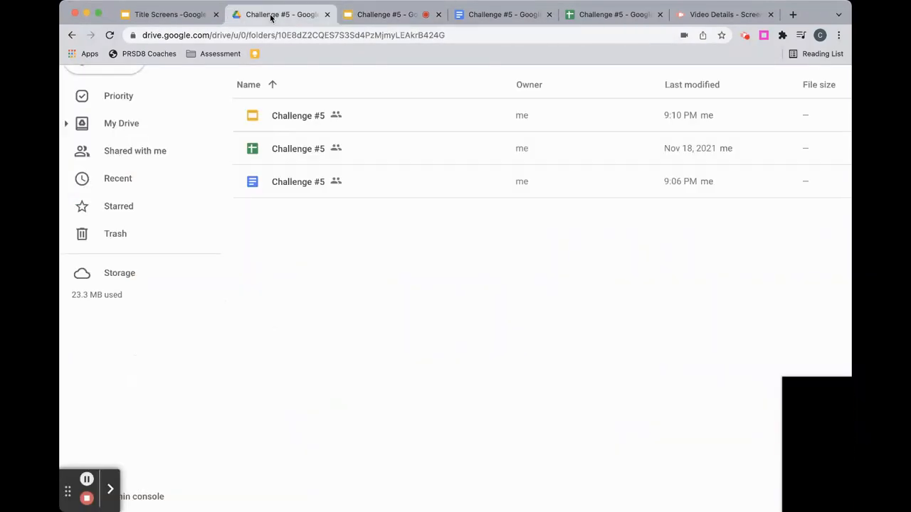
right_click(282, 185)
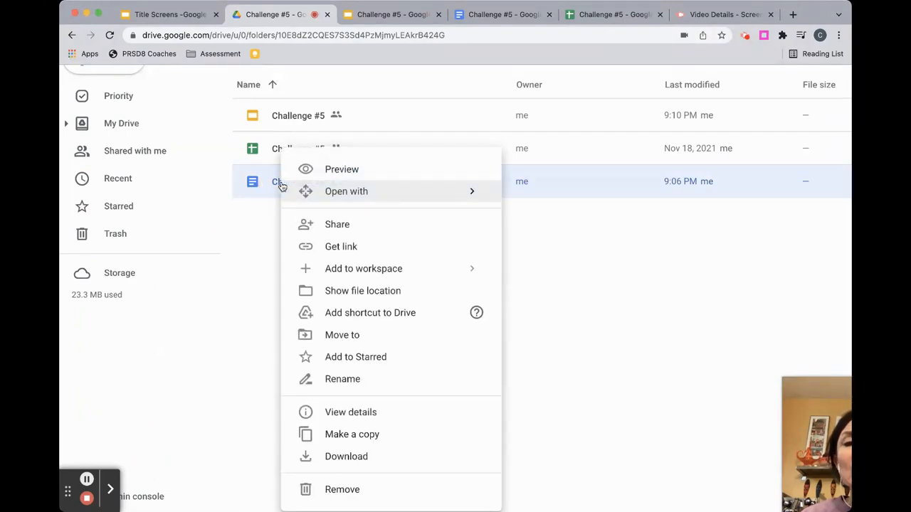
click(326, 226)
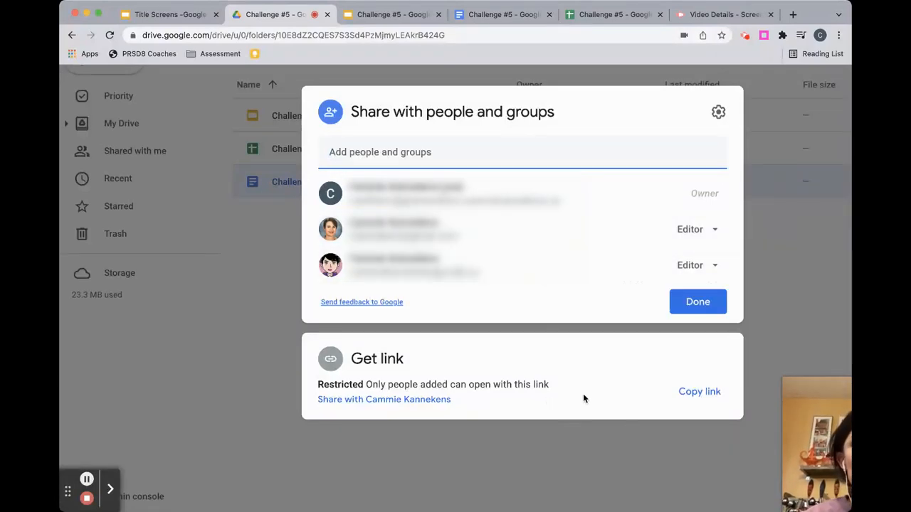
click(382, 400)
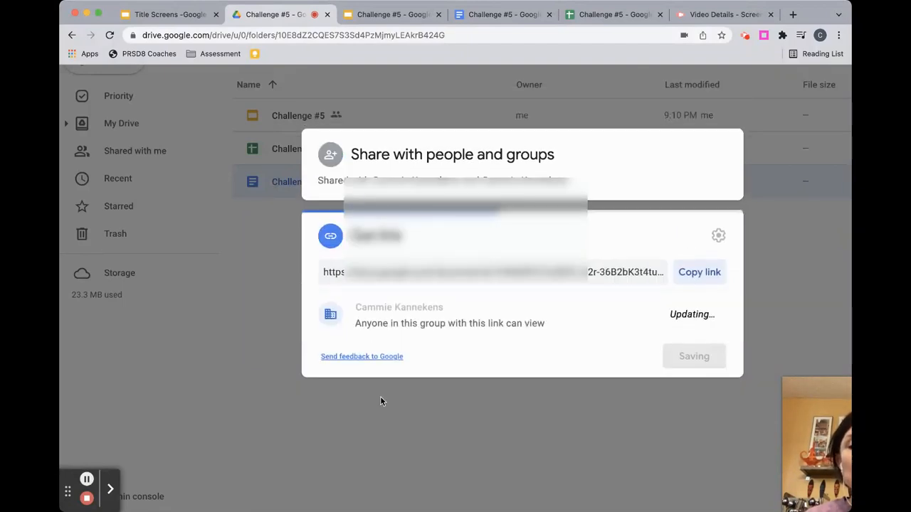
click(454, 310)
click(434, 432)
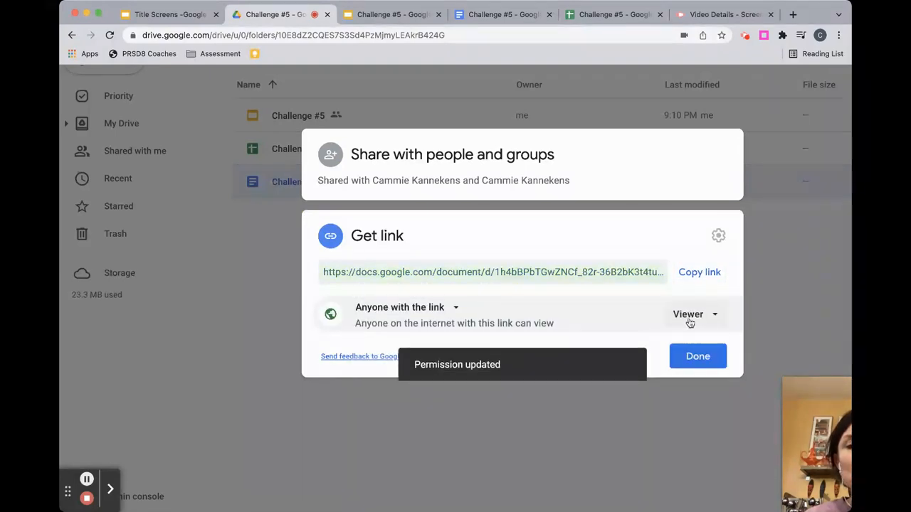
click(715, 317)
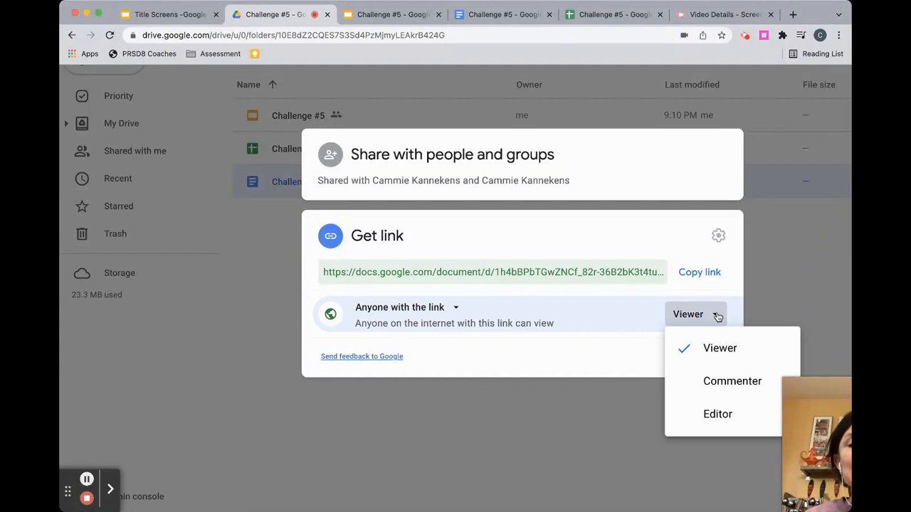
click(707, 355)
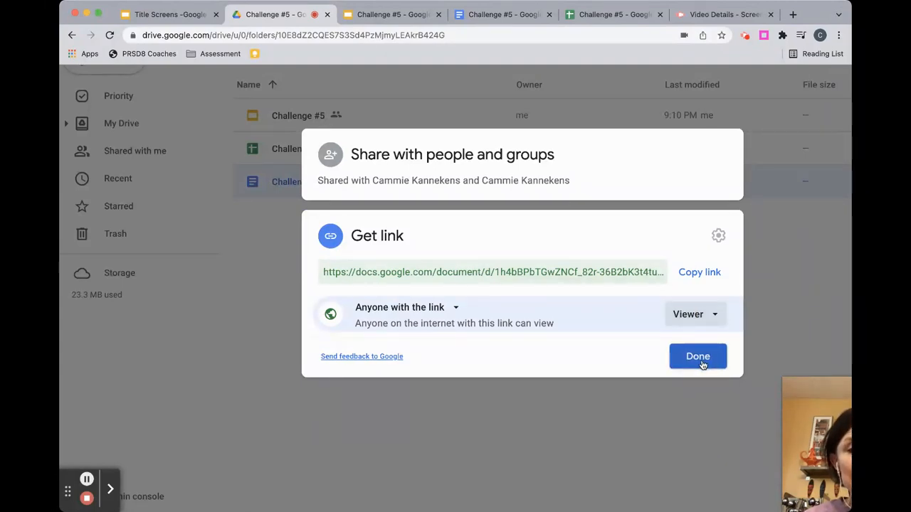
click(698, 359)
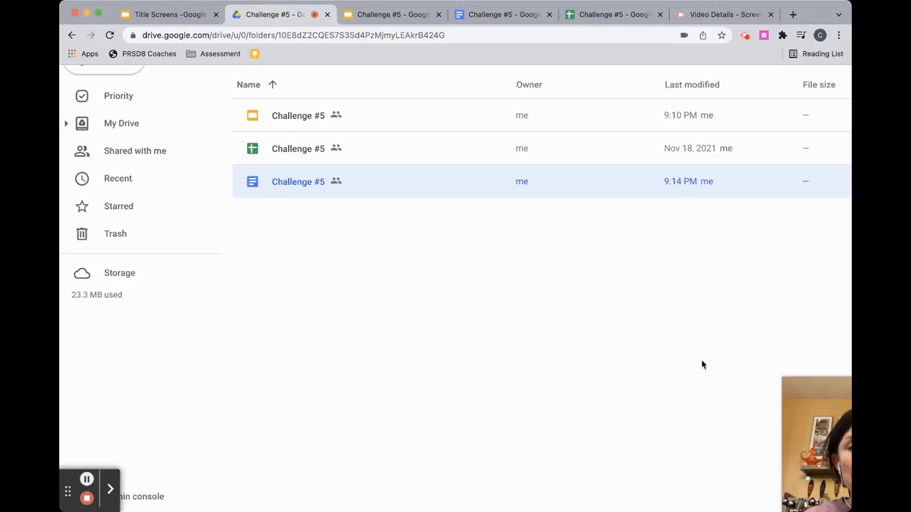
Step: Reopen sharing for the Challenge #5 document and give the Gmail collaborator temporary access as Commenter
right_click(283, 182)
click(345, 223)
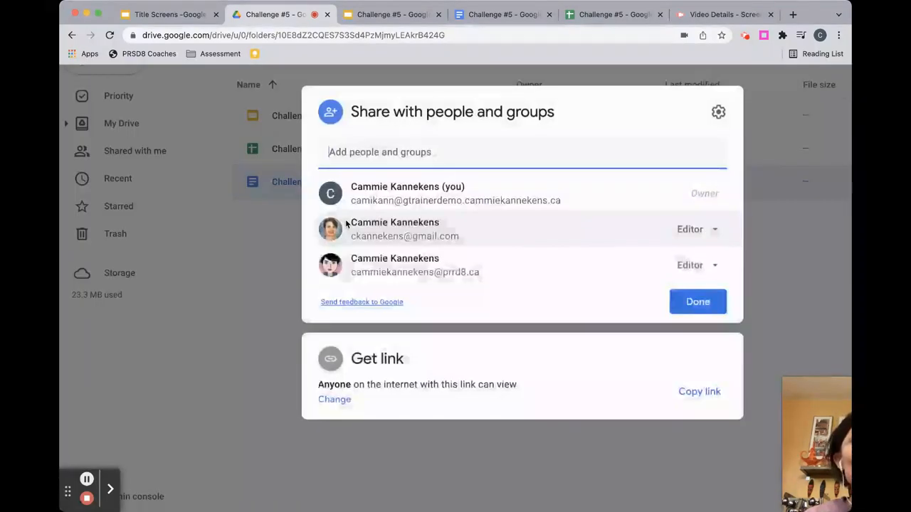
mouse_move(569, 234)
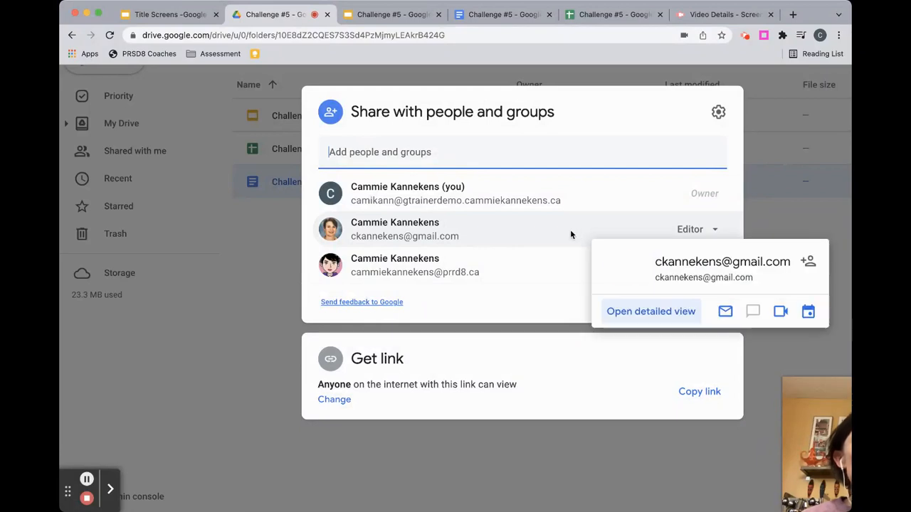
click(716, 233)
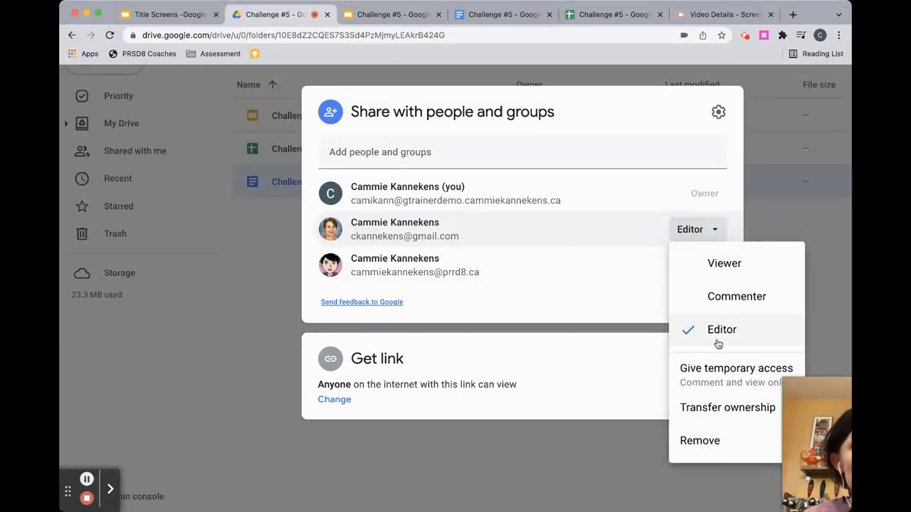
click(709, 376)
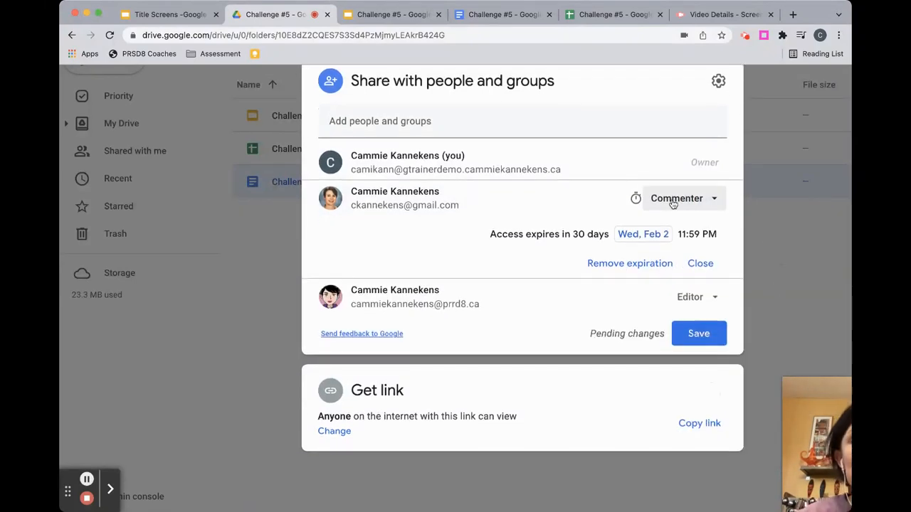
click(714, 199)
click(697, 264)
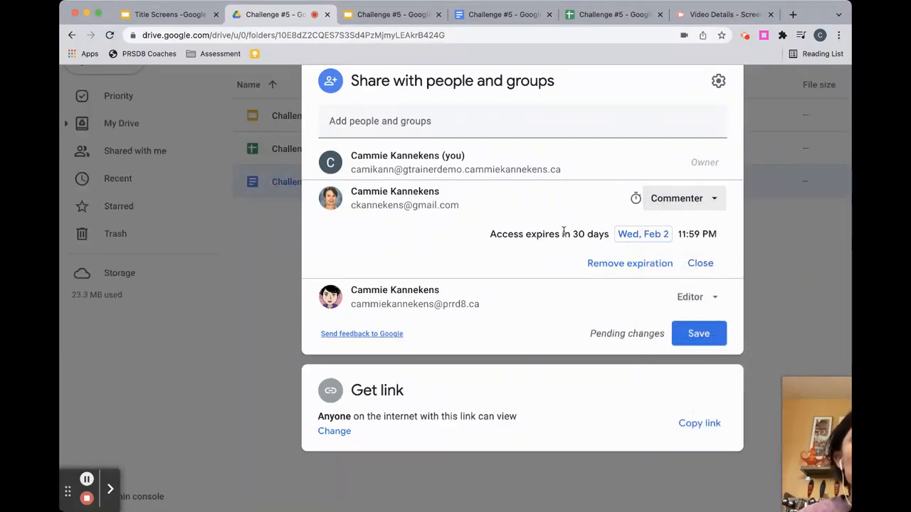
Step: Set the collaborator's temporary access to expire on Wed, Jan 19 and close the expiration settings
click(641, 237)
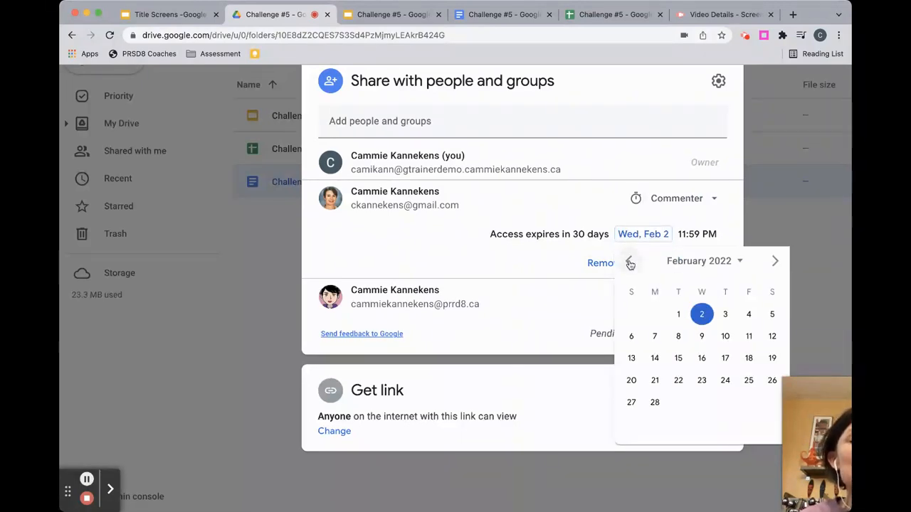
click(629, 263)
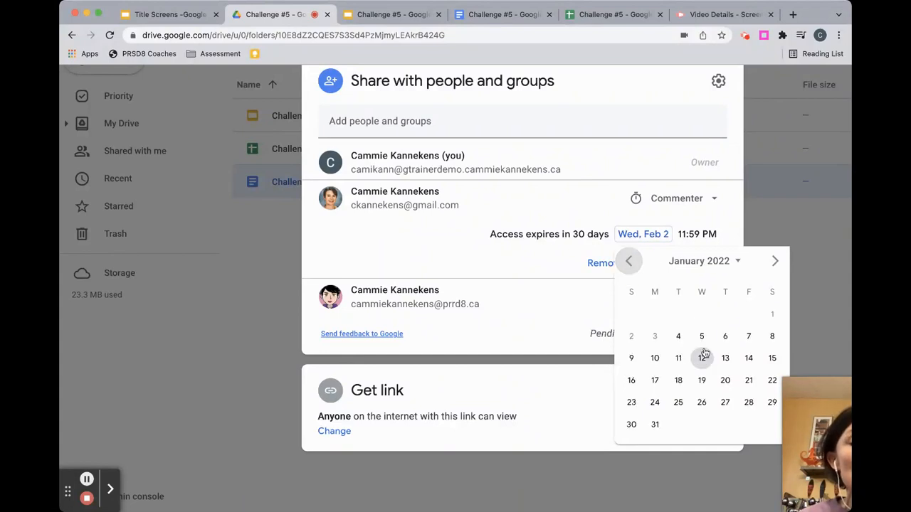
click(706, 377)
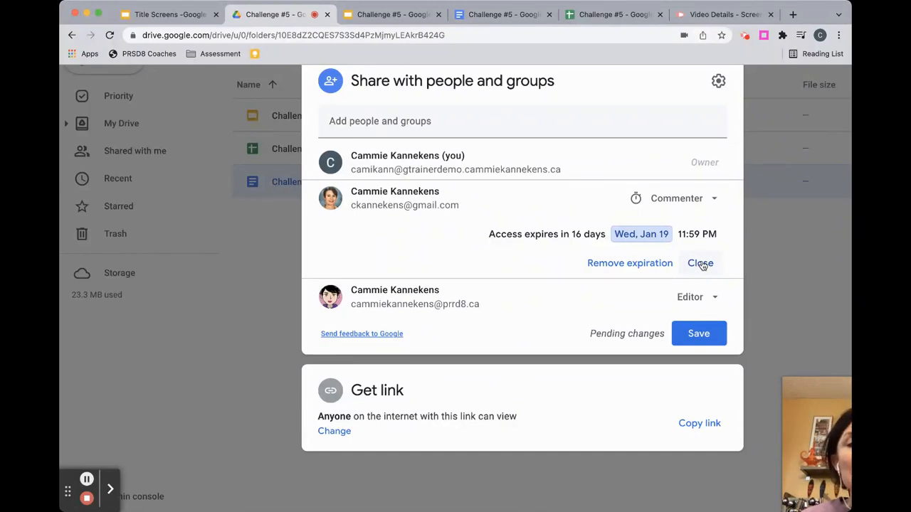
click(700, 263)
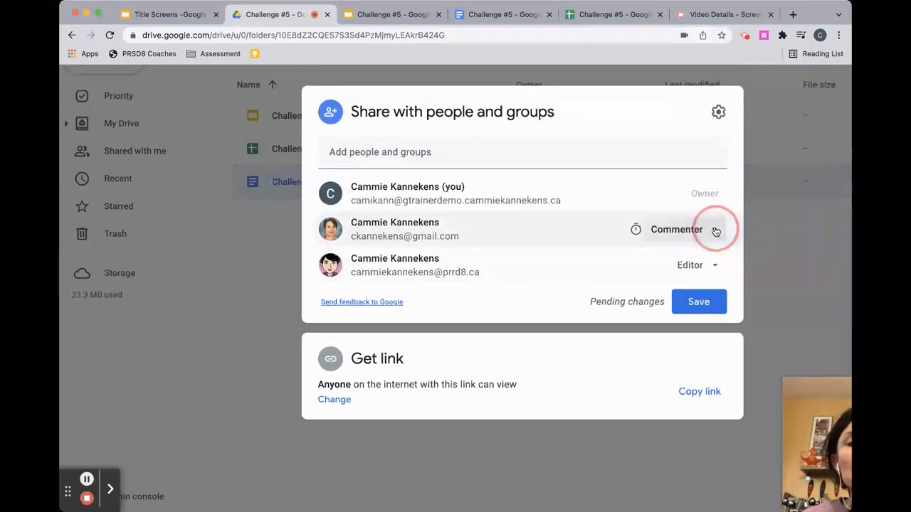
Step: Remove the Gmail collaborator from the Challenge #5 document's sharing list and save the change
click(714, 229)
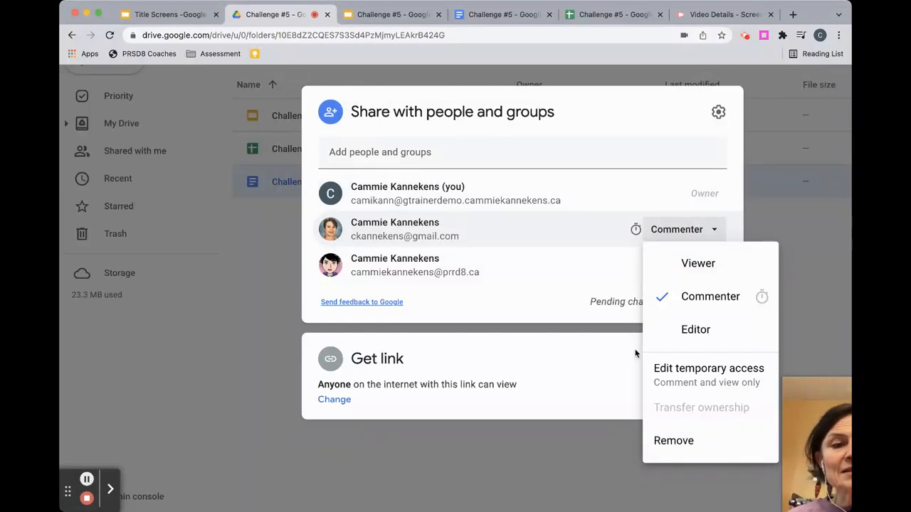
click(710, 446)
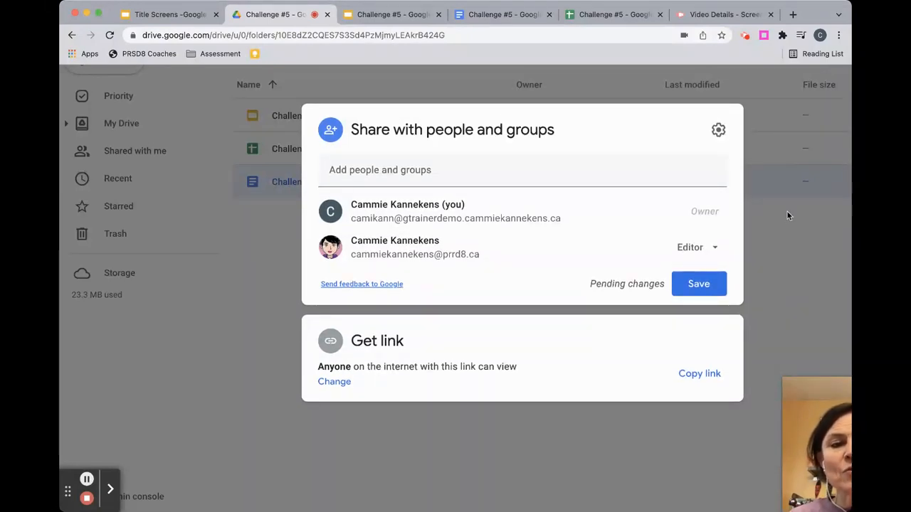
click(699, 284)
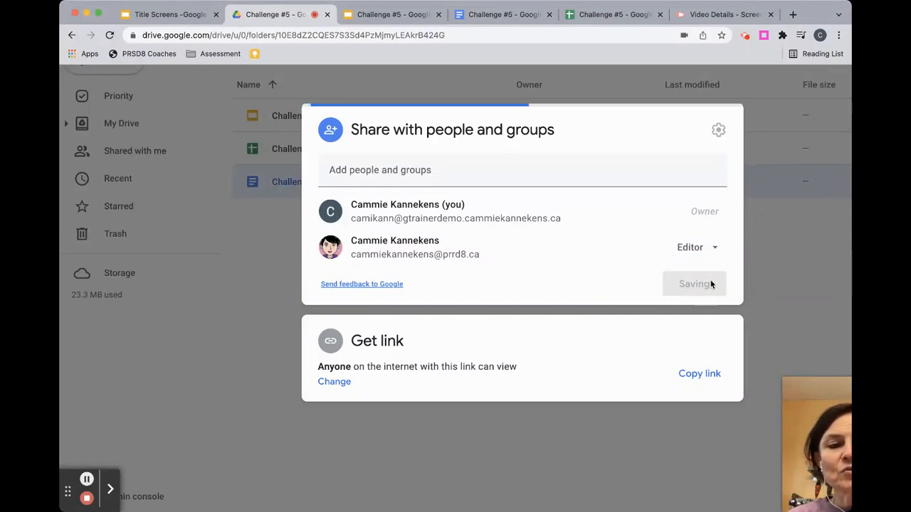
scroll(574, 262, down, 2)
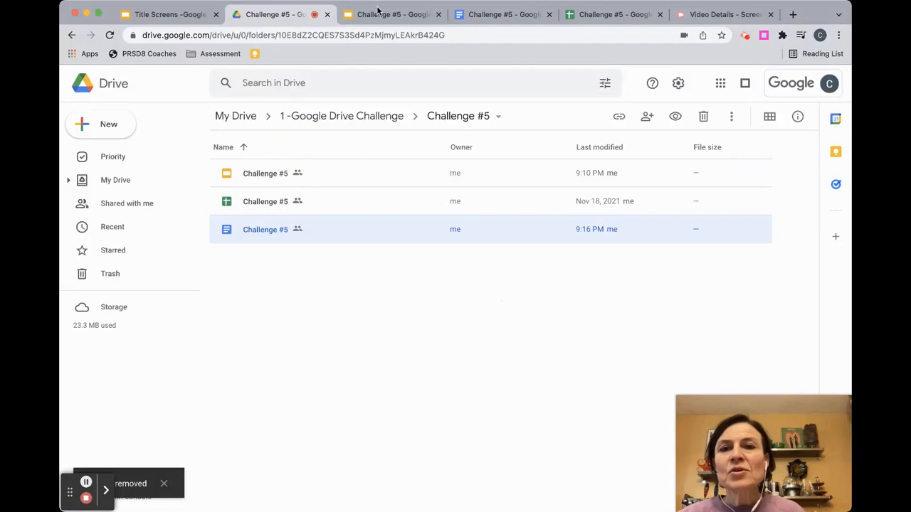
Step: Return to the Challenge #5 slideshow and advance to the Share Button in a File slide
click(381, 13)
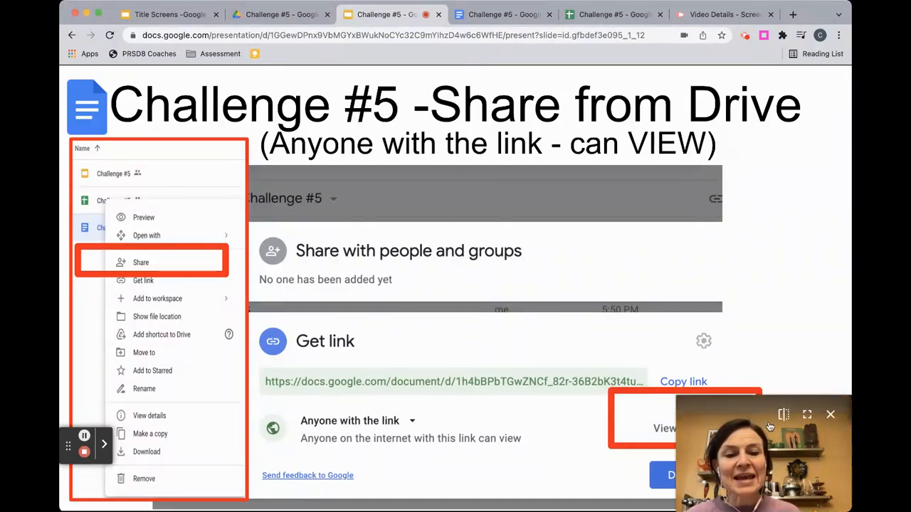
click(259, 84)
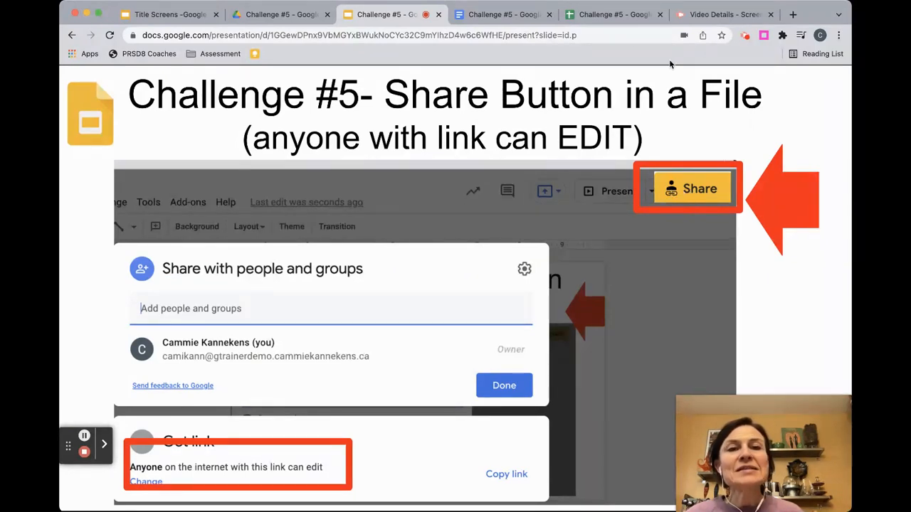
Step: Return to the Drive folder and open the Challenge #5 Slides presentation for editing
click(253, 14)
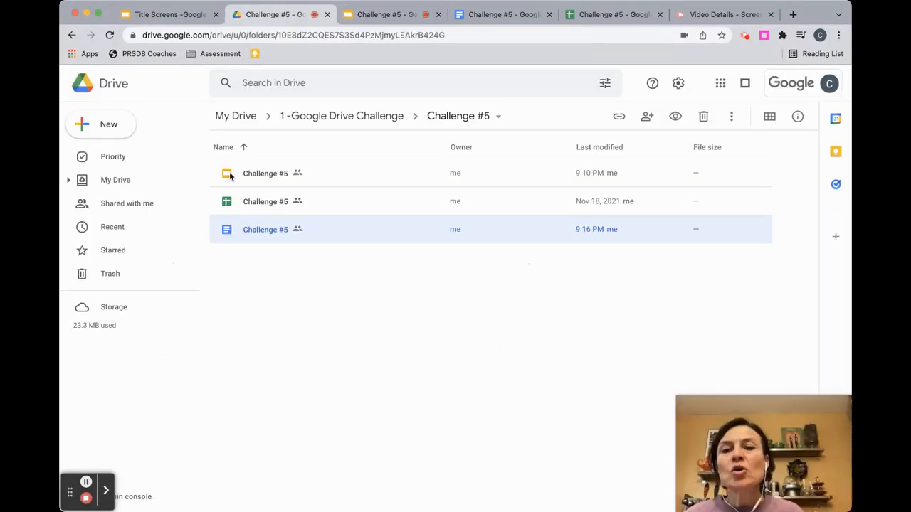
click(252, 175)
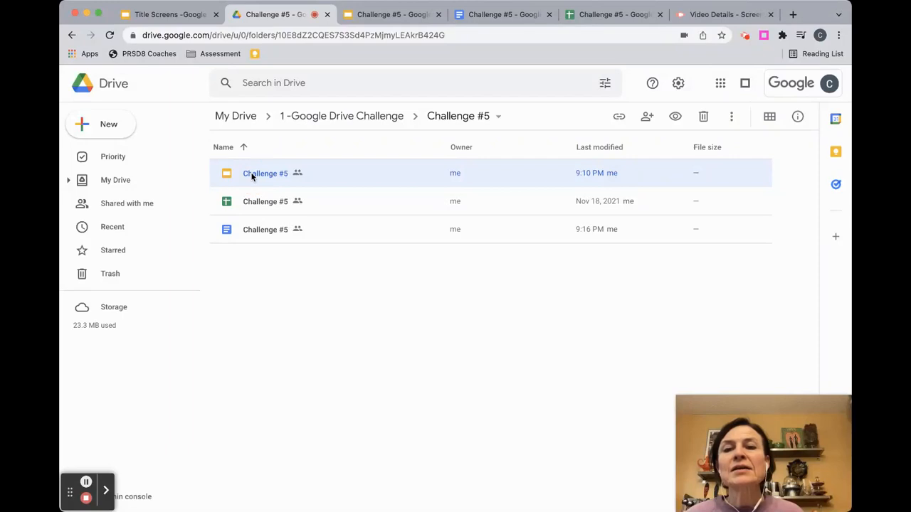
double_click(252, 175)
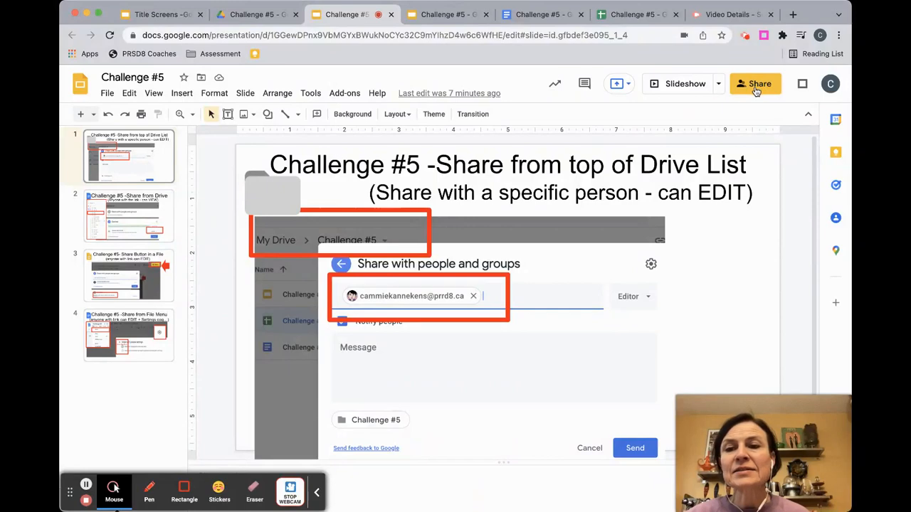
Step: Share the Challenge #5 presentation by link, set access to Anyone with the link as Editor, and close the sharing settings
click(756, 91)
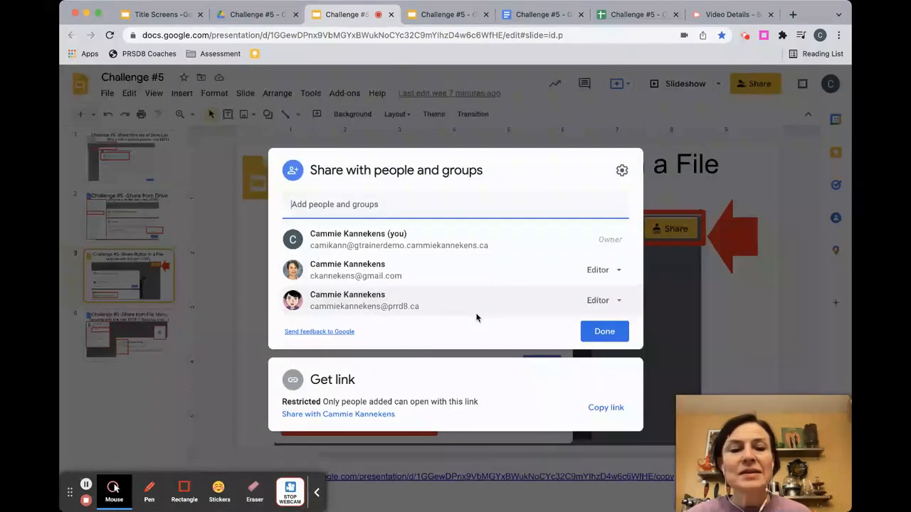
click(338, 414)
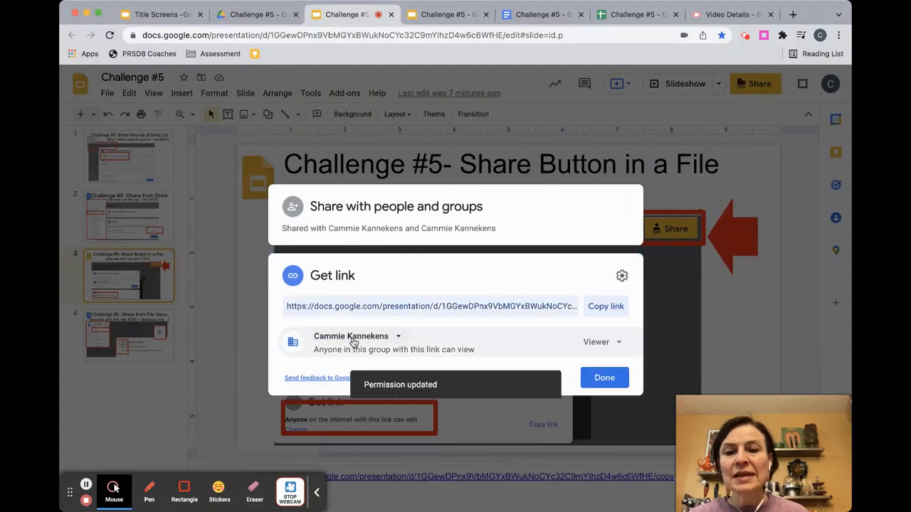
click(371, 340)
click(364, 438)
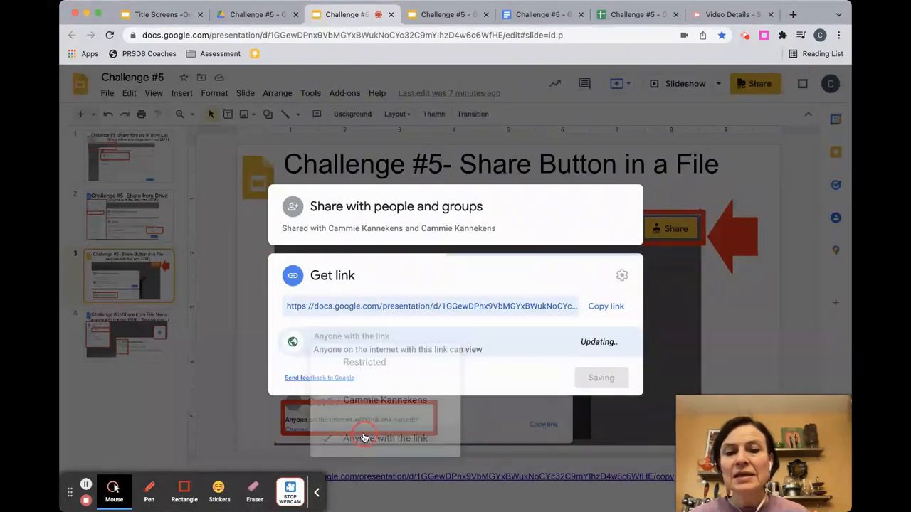
click(602, 342)
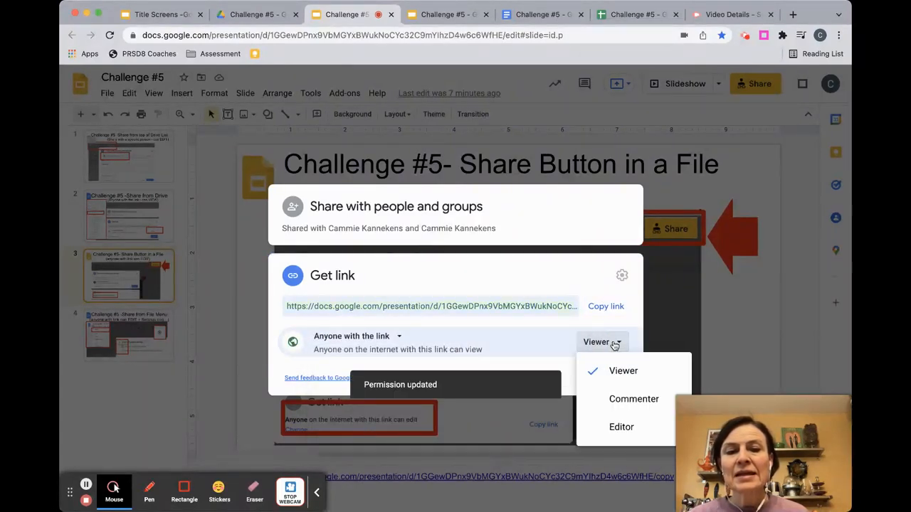
click(612, 427)
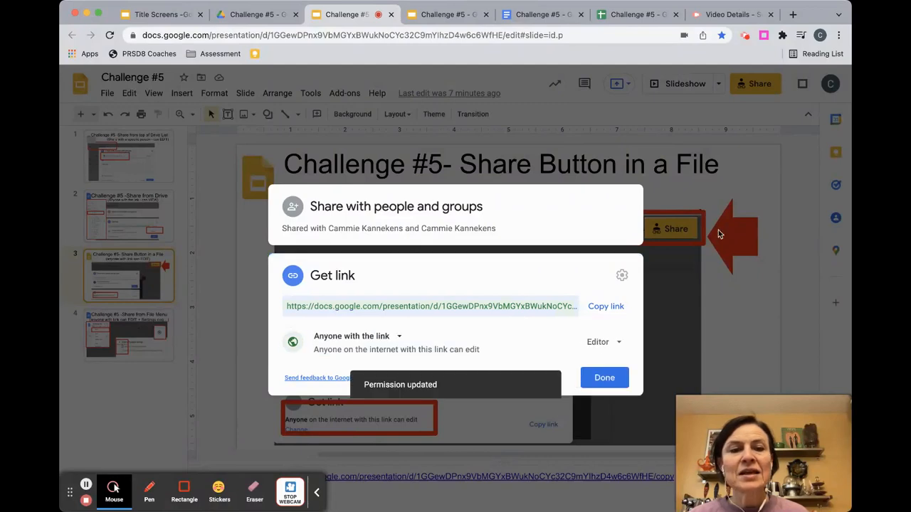
click(606, 385)
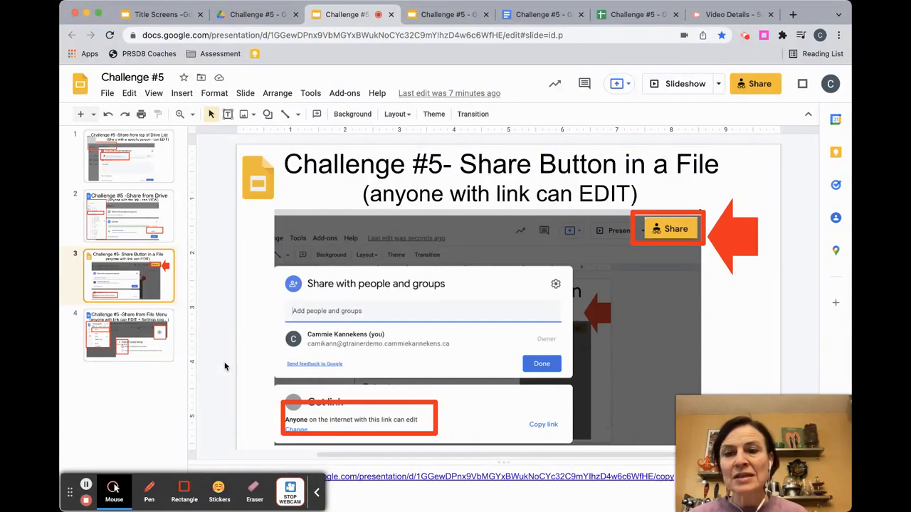
Step: Show the Share from File Menu slide, then set the Challenge #5 document's Anyone with the link access to Editor
click(164, 354)
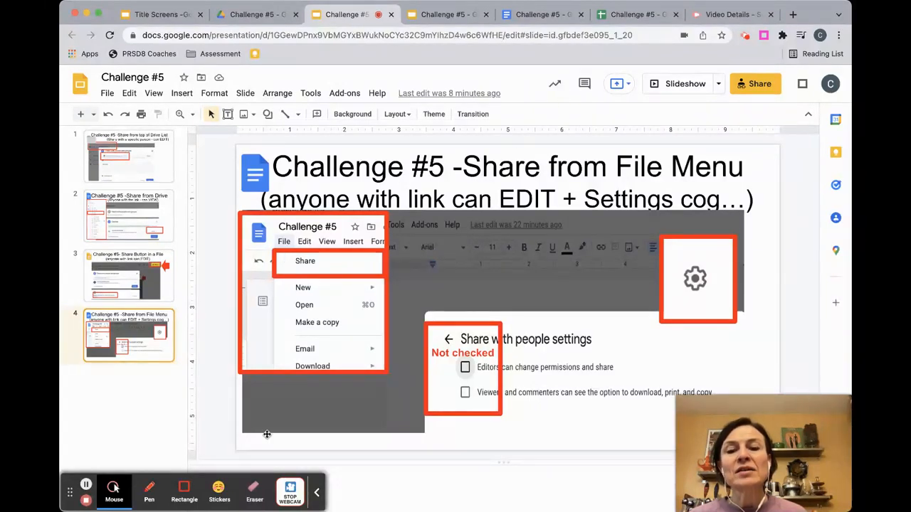
click(530, 15)
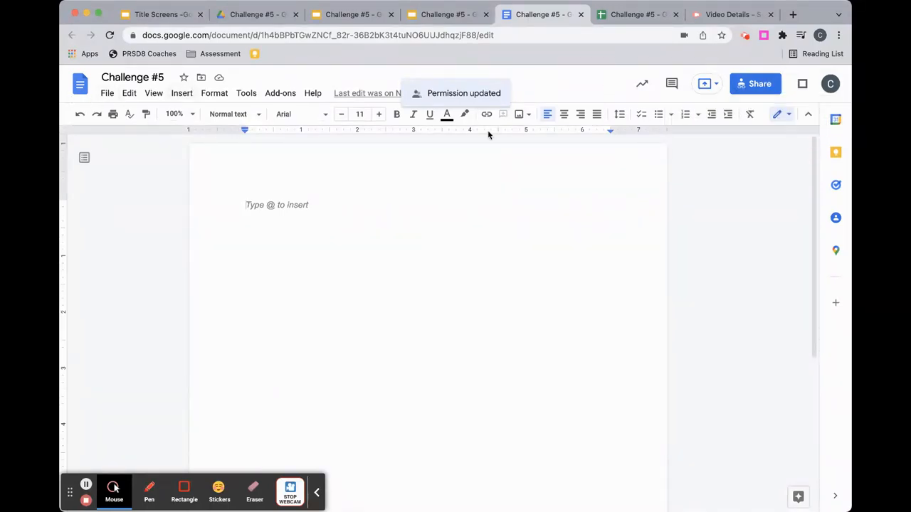
click(106, 94)
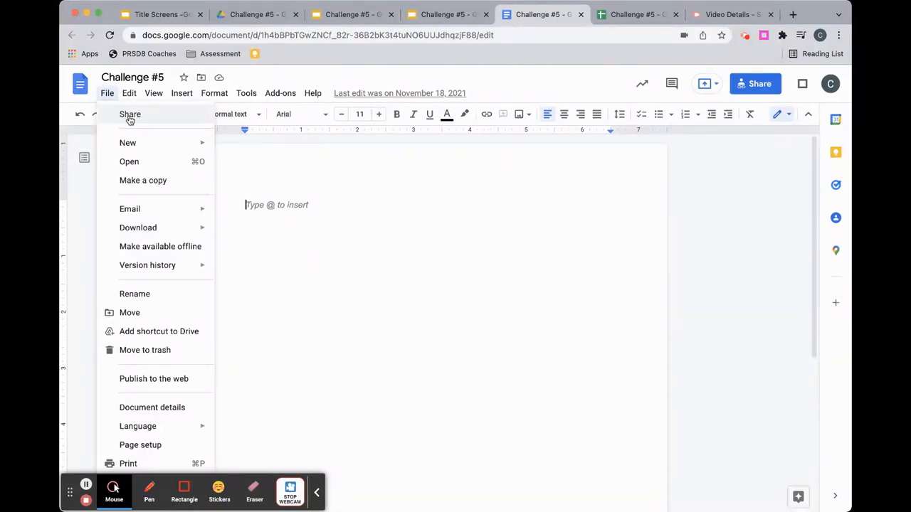
click(130, 116)
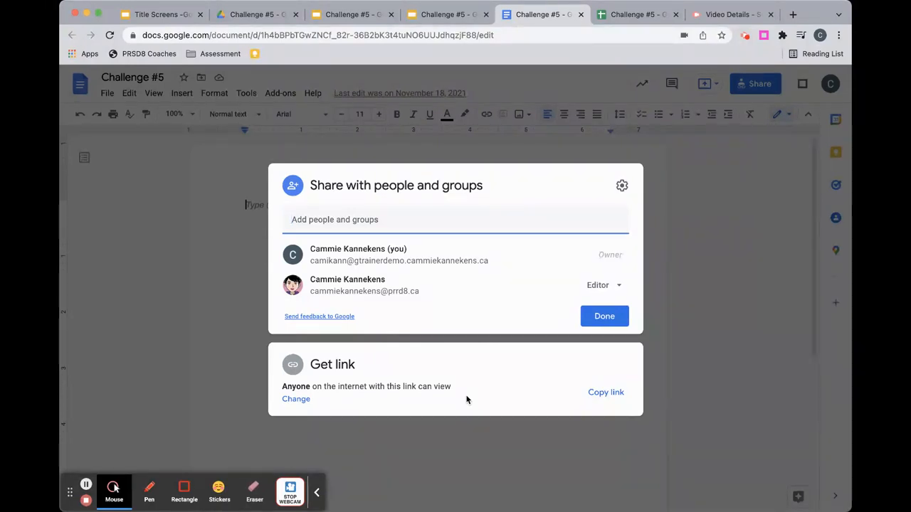
click(296, 399)
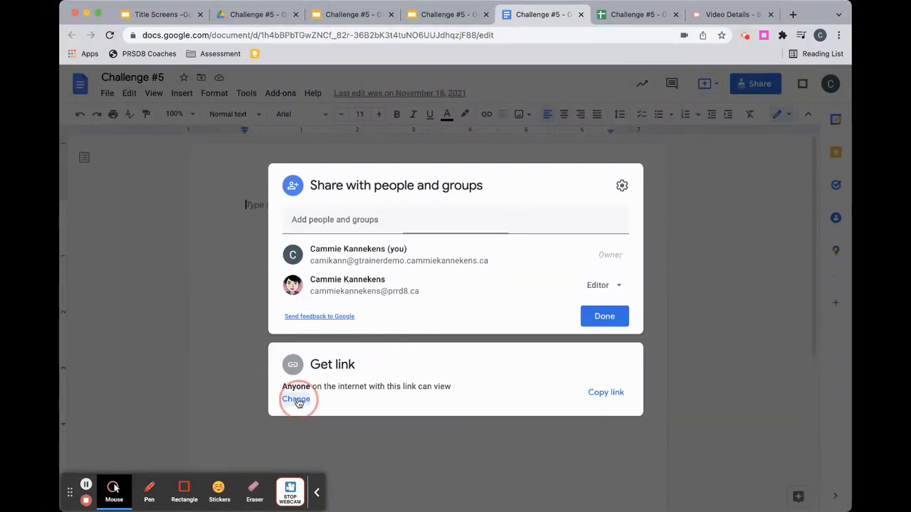
click(615, 340)
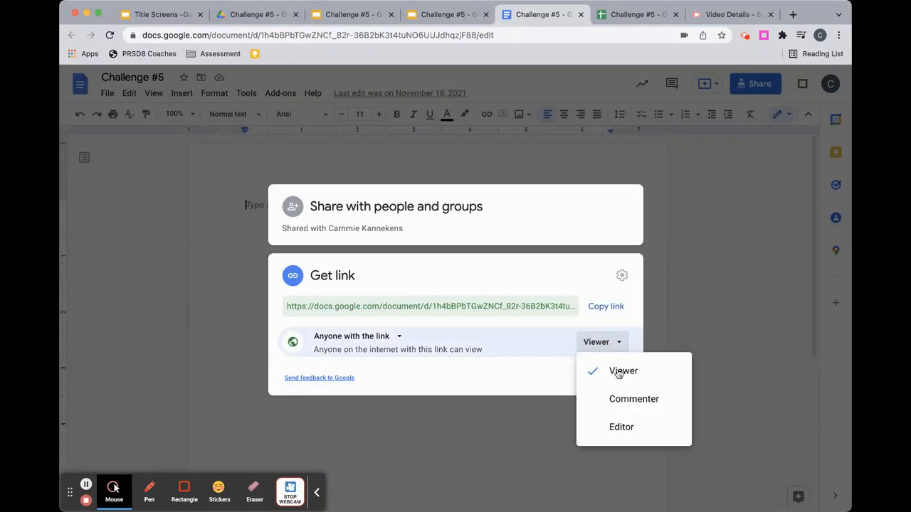
click(620, 429)
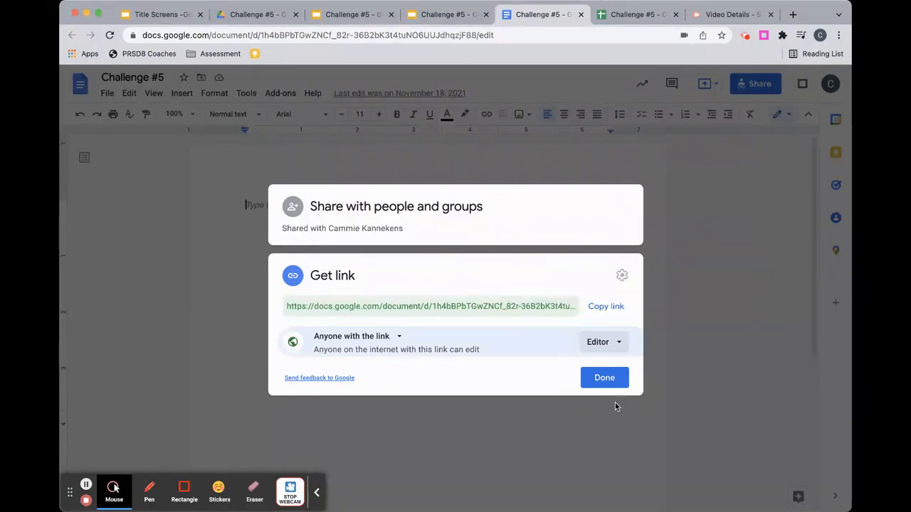
click(606, 377)
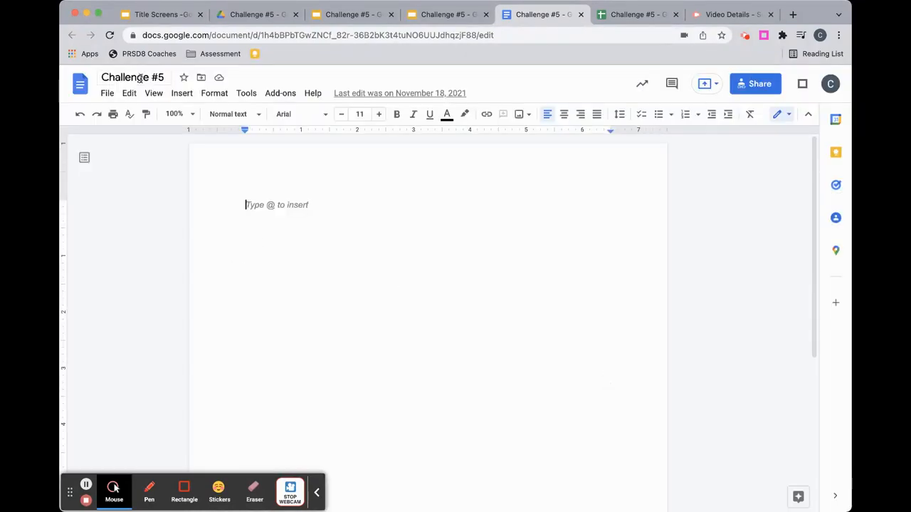
Step: In the document's sharing settings, disallow editors changing permissions and sharing, and hide download, print and copy from viewers and commenters
click(108, 94)
mouse_move(130, 139)
click(130, 115)
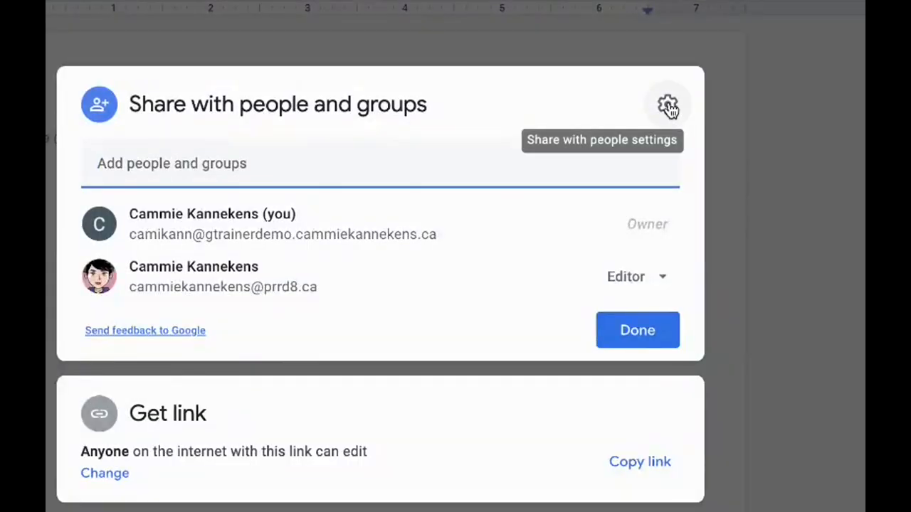
click(667, 105)
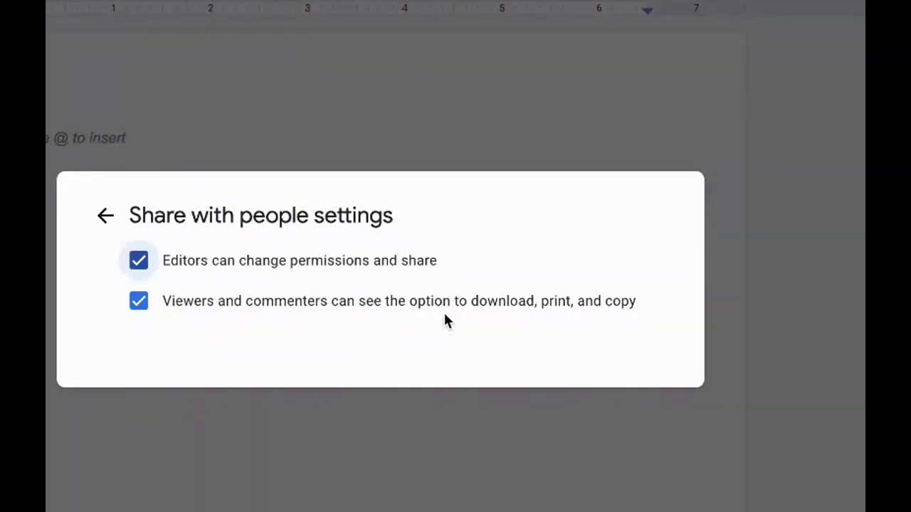
click(140, 261)
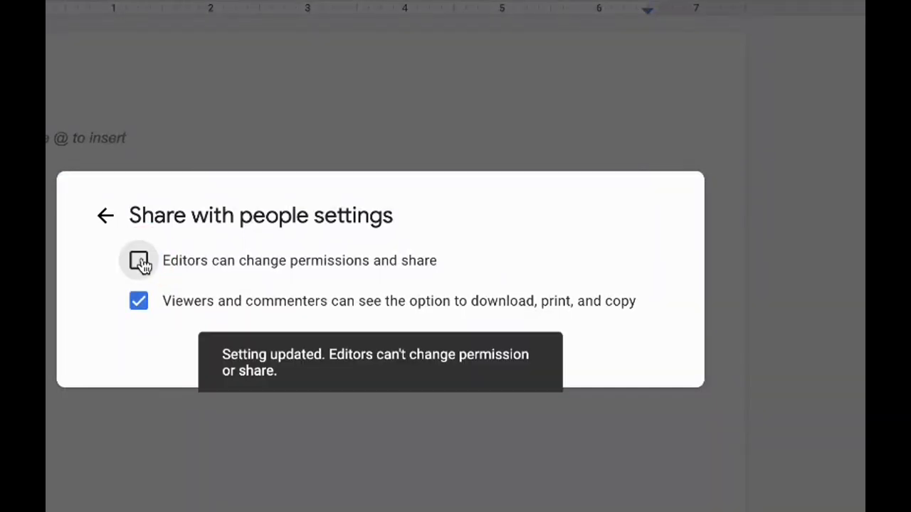
click(140, 302)
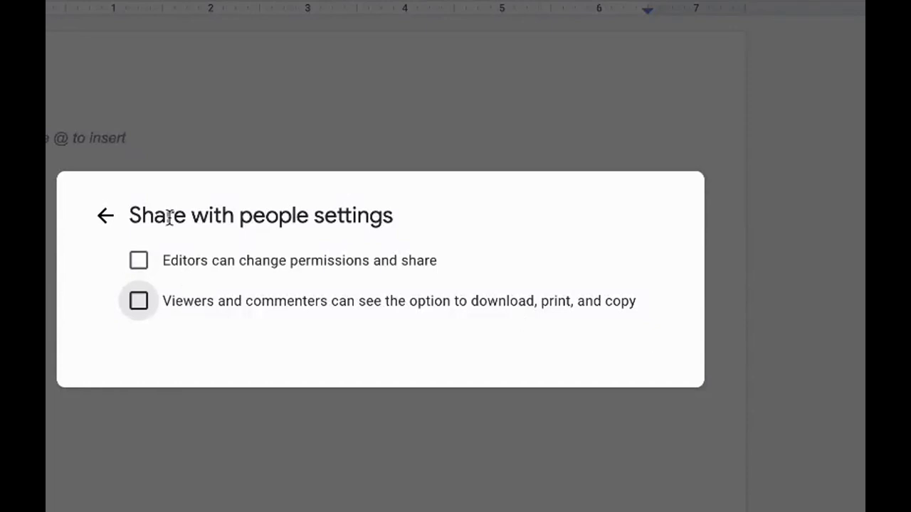
click(107, 217)
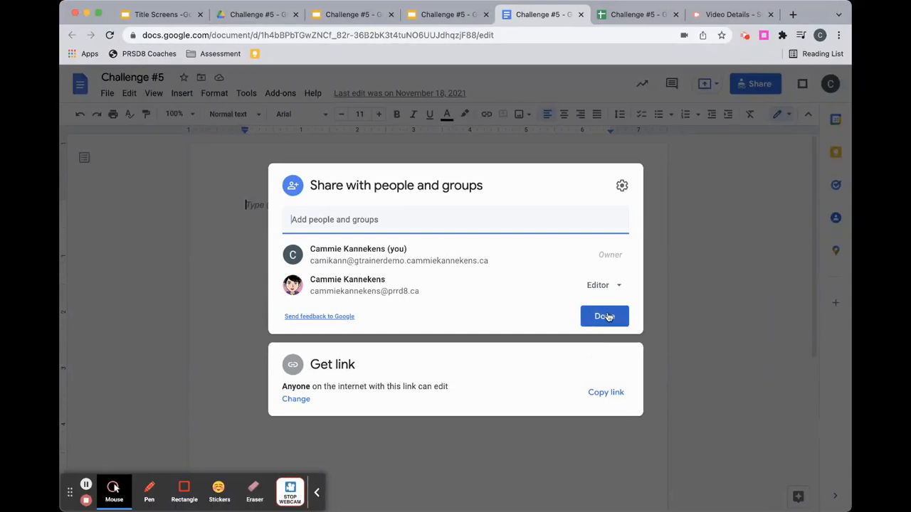
click(609, 317)
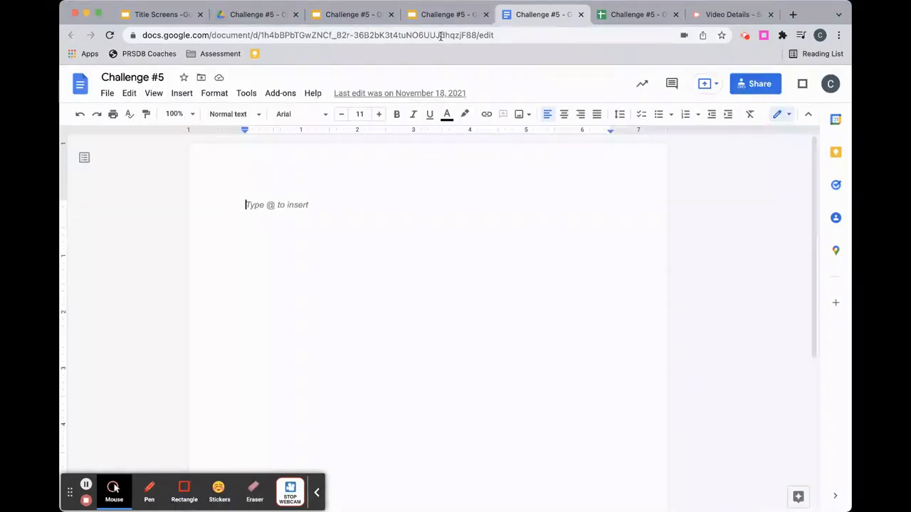
Step: Return to the Challenge #5 slideshow and advance to the Share from File Menu slide
click(329, 14)
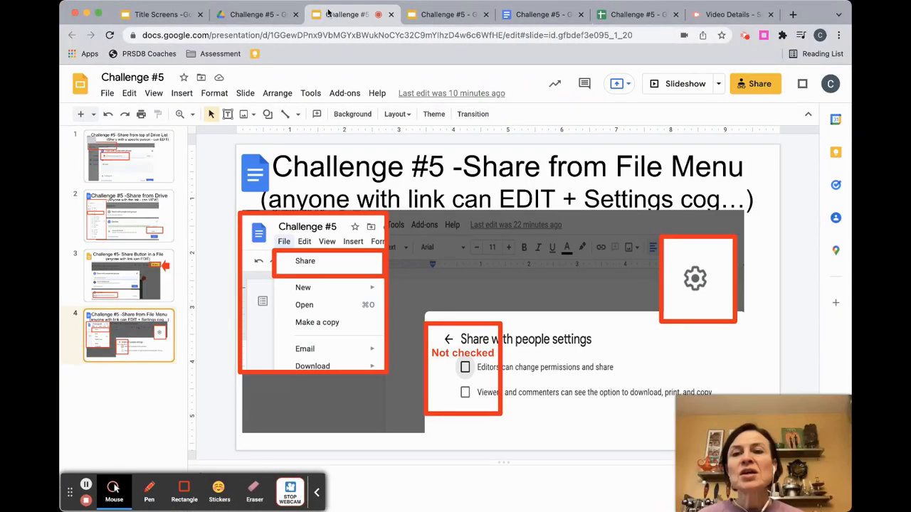
click(427, 14)
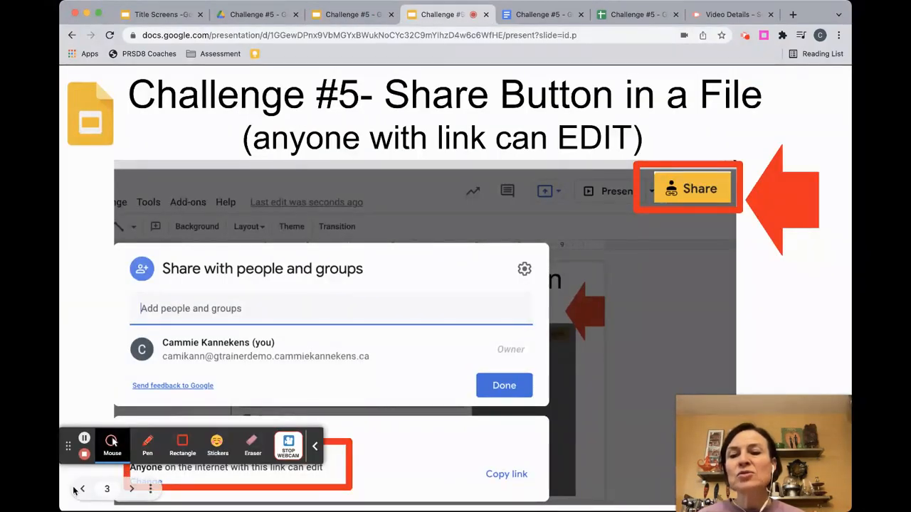
click(133, 490)
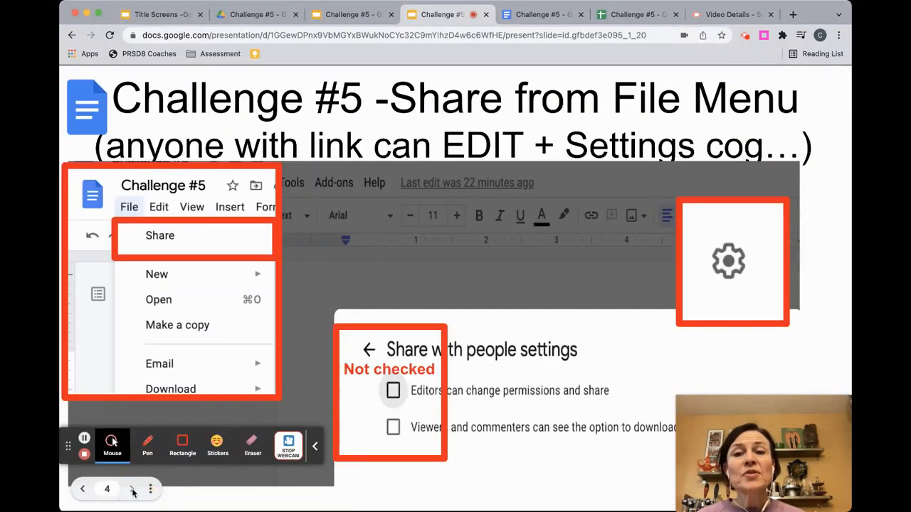
click(133, 490)
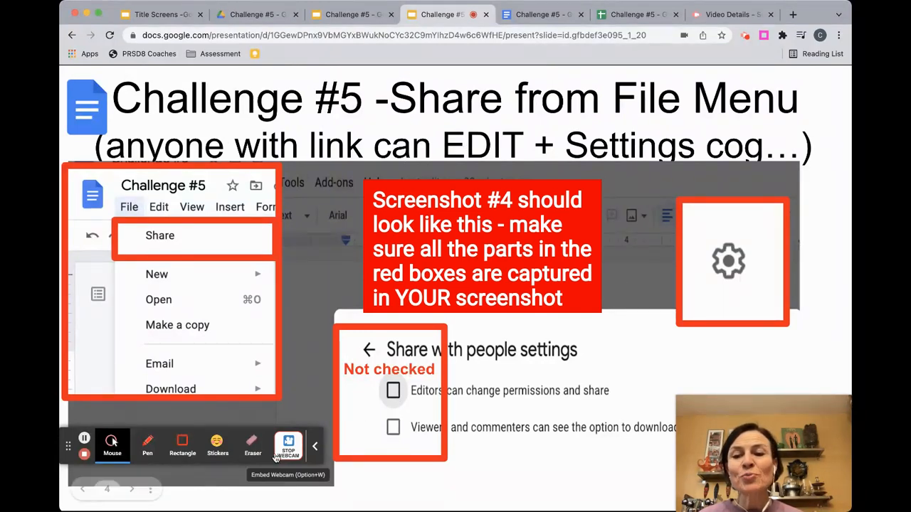
Step: Go back through the slideshow past the Share Button in a File slide to the Share from Drive slide
click(82, 491)
click(82, 490)
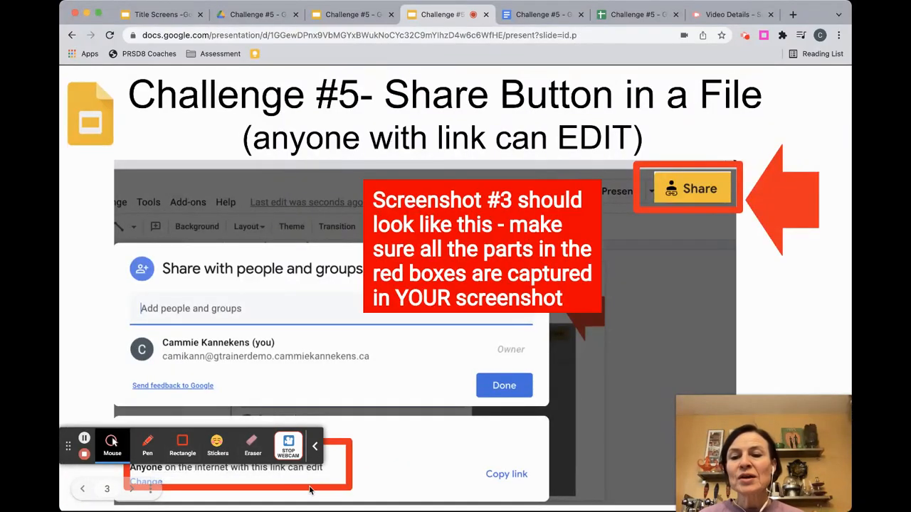
click(315, 447)
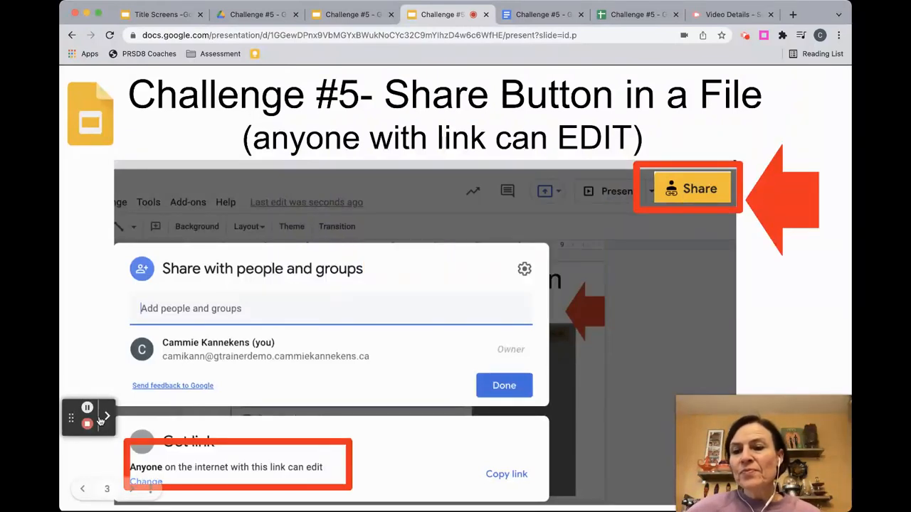
click(84, 489)
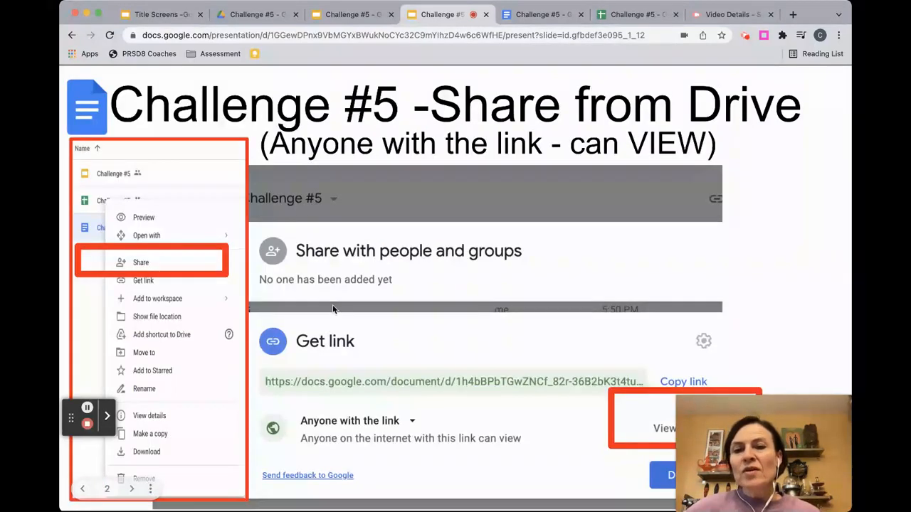